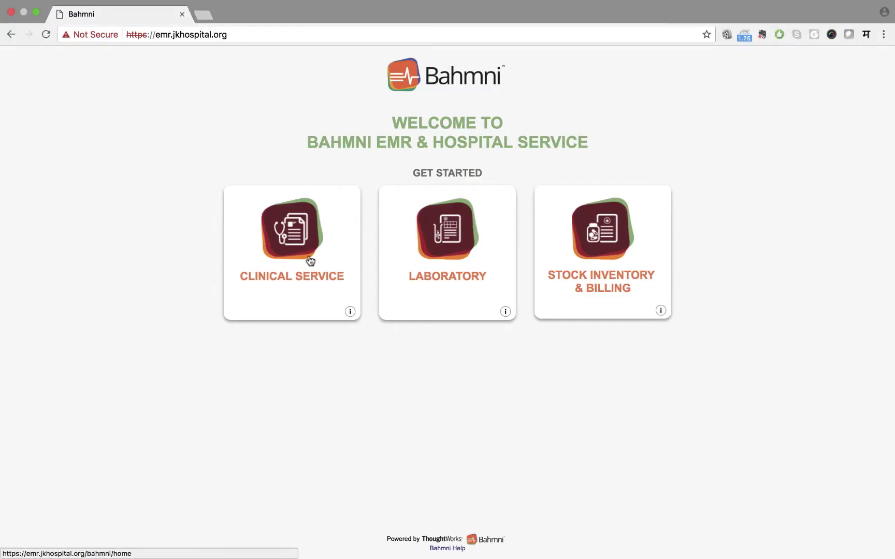
Log in to Clinical Service as user mukesh at the Registration Desk location.
{"action": "left_click", "coordinate": [306, 261]}
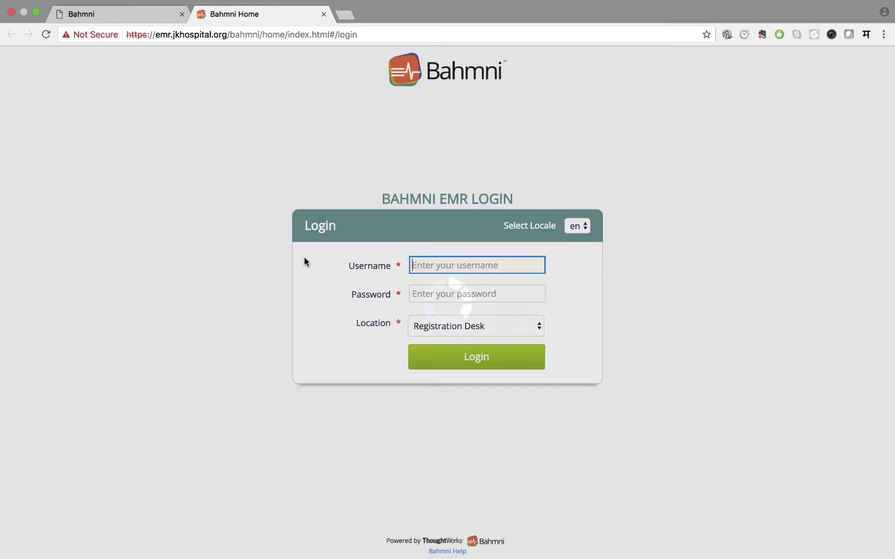
{"action": "type", "text": "m"}
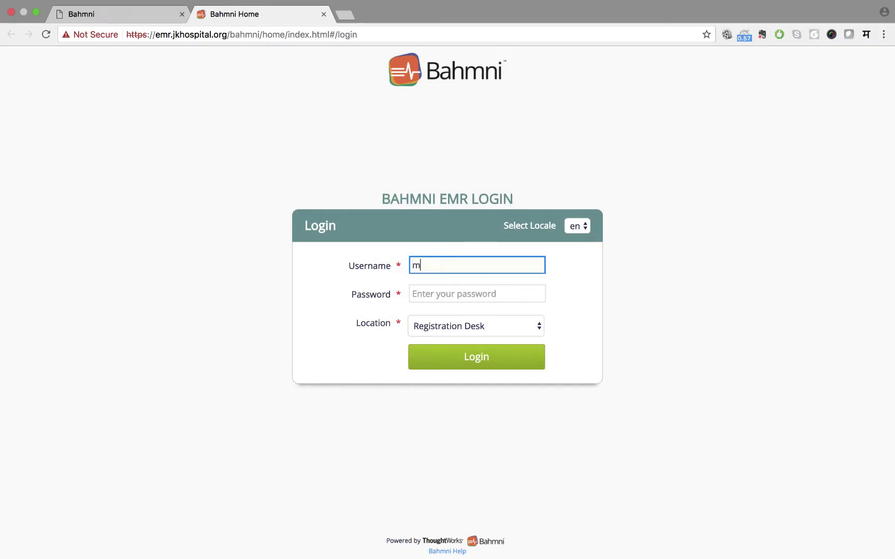
{"action": "type", "text": "ukesh"}
{"action": "key", "text": "Tab"}
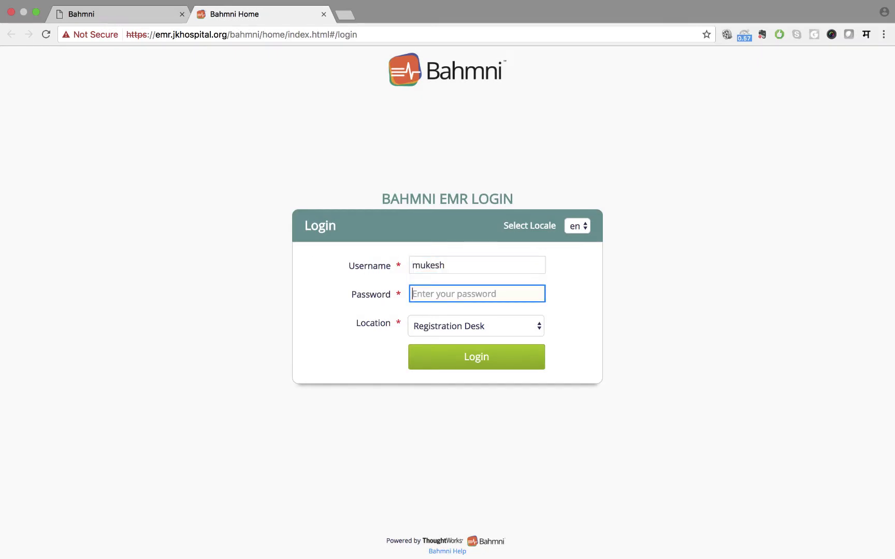
{"action": "key", "text": "Tab"}
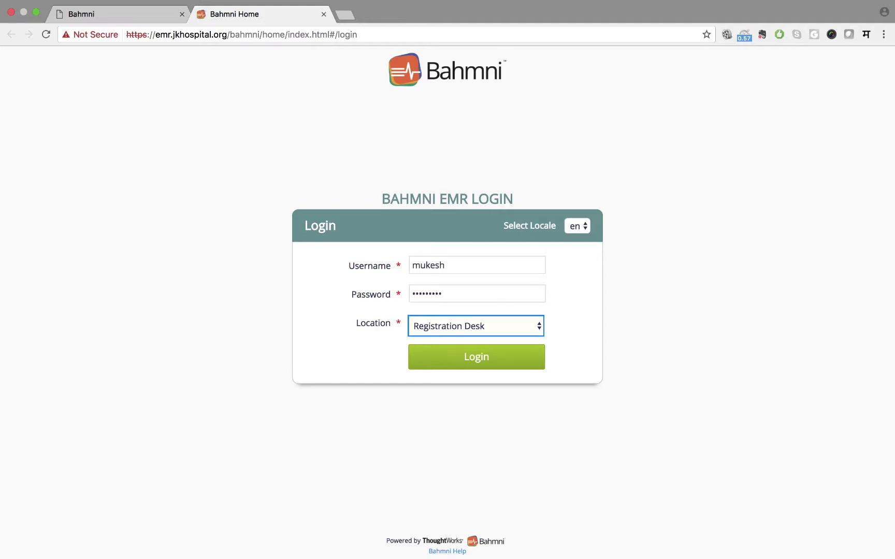
{"action": "left_click", "coordinate": [479, 365]}
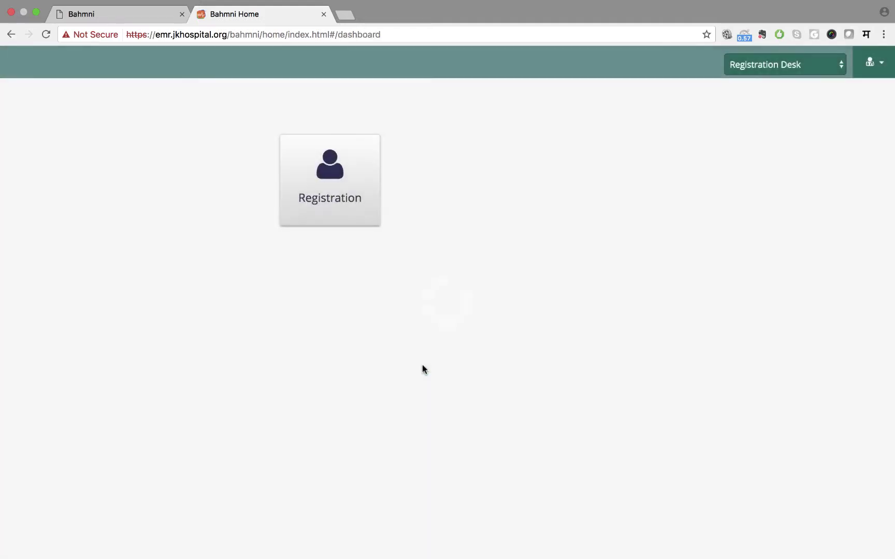
Search patient registration for the name 'Ganga', which returns no results.
{"action": "left_click", "coordinate": [317, 203]}
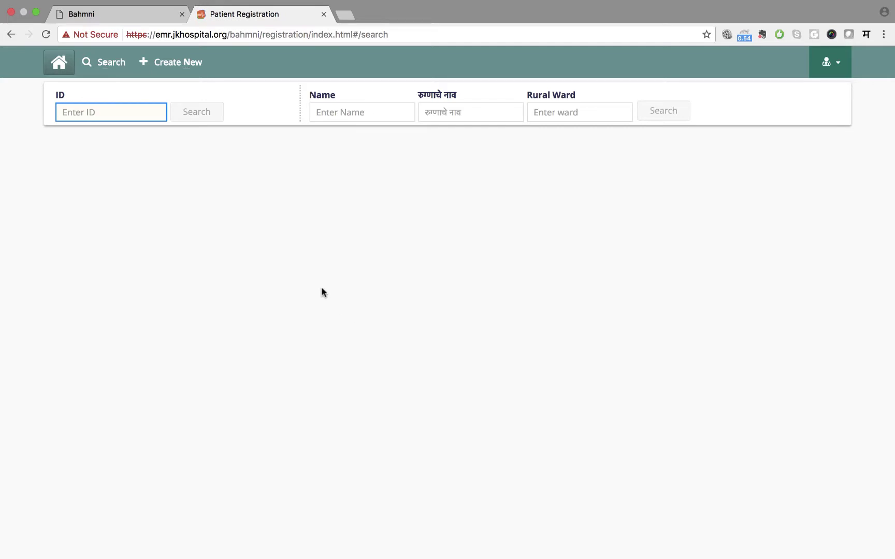
{"action": "left_click", "coordinate": [334, 110]}
{"action": "type", "text": "Ganga"}
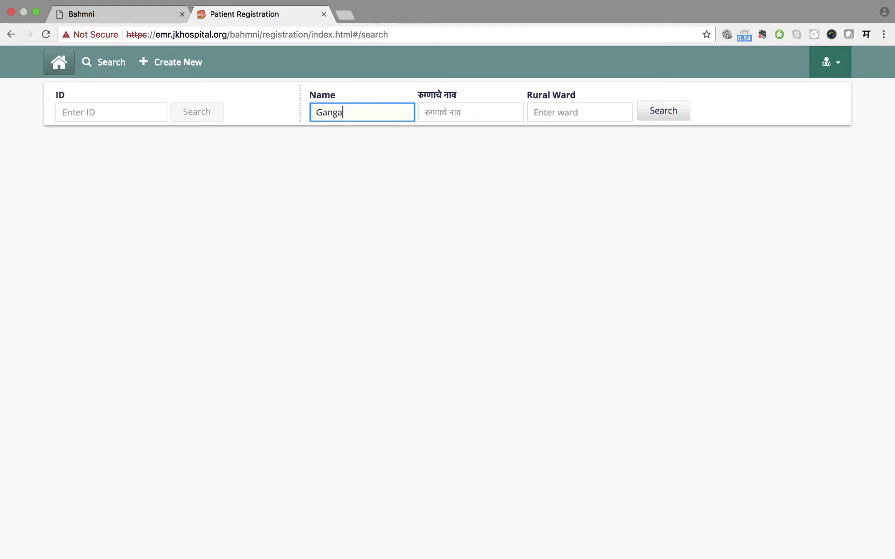
{"action": "key", "text": "Return"}
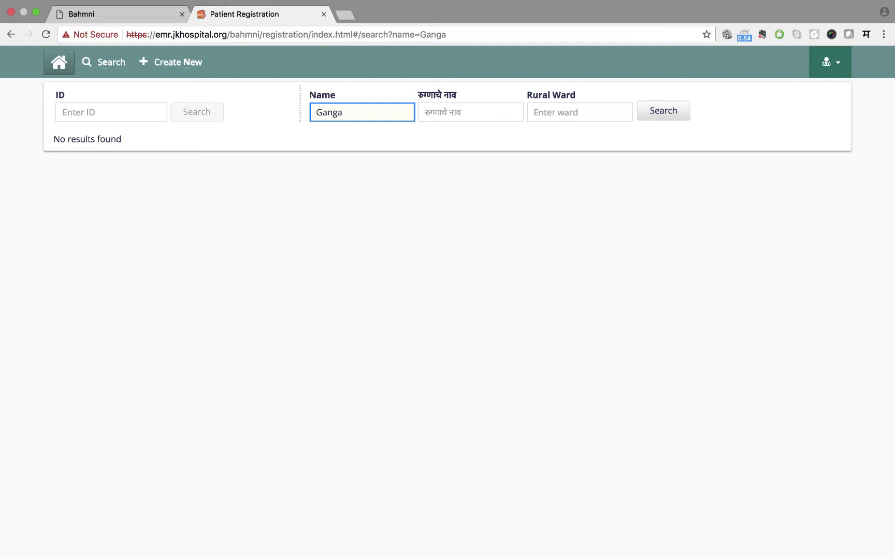
{"action": "left_click", "coordinate": [177, 62]}
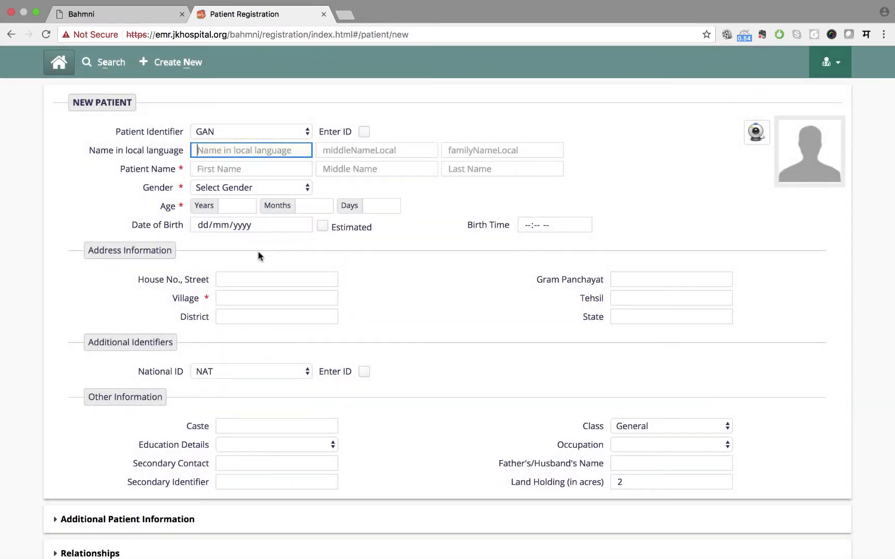
{"action": "left_click", "coordinate": [217, 169]}
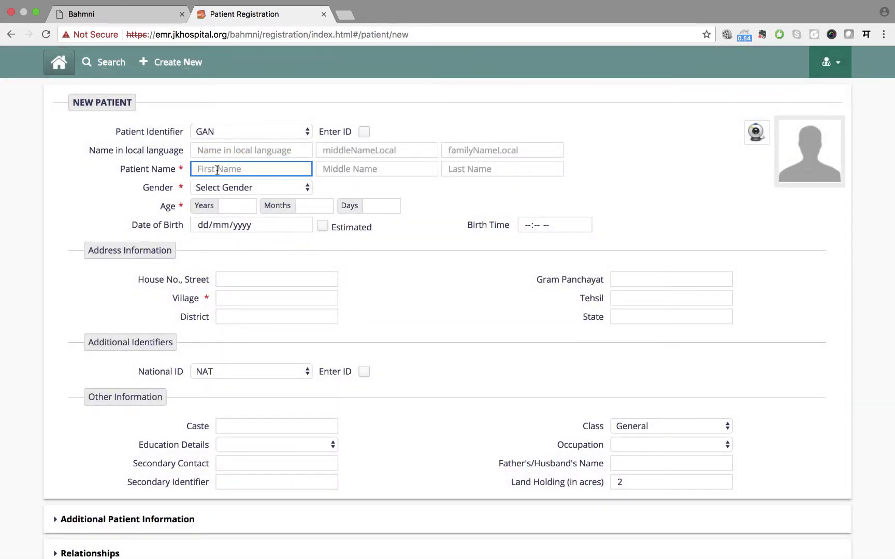
{"action": "key", "text": "Tab"}
{"action": "key", "text": "Tab"}
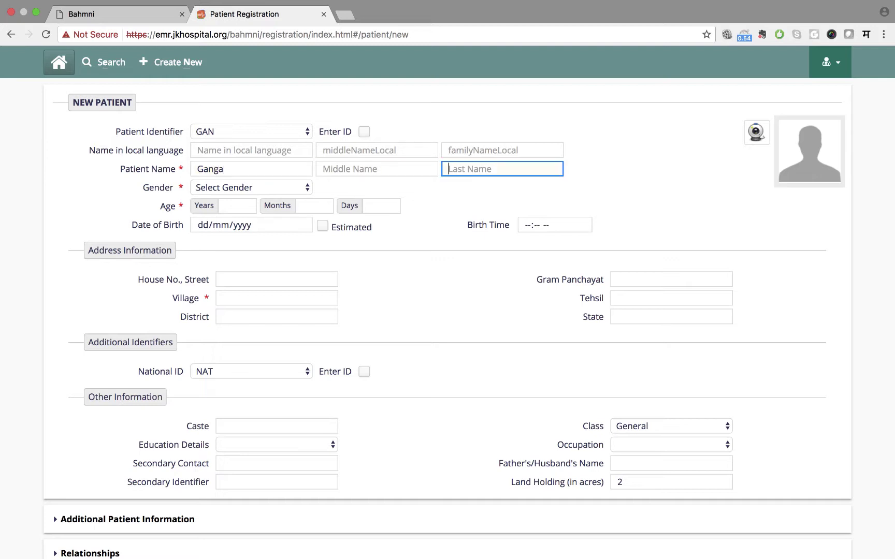
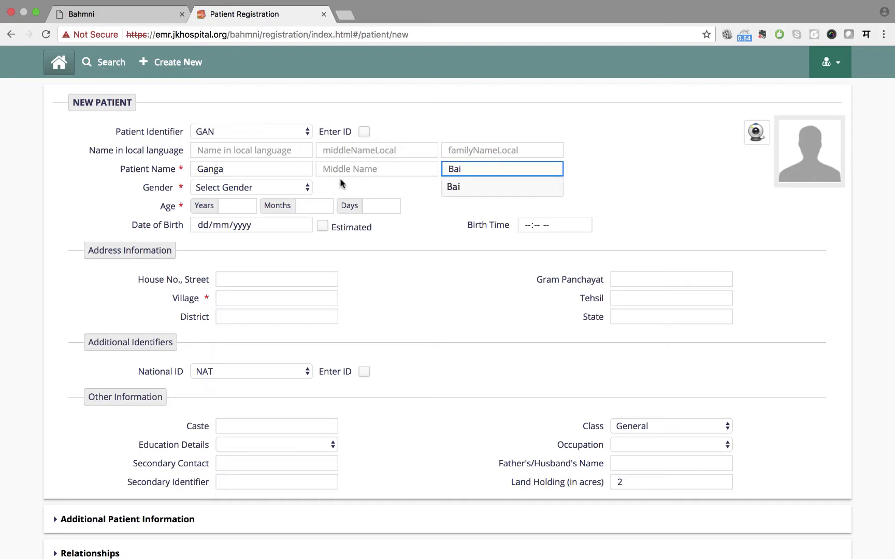
{"action": "left_click", "coordinate": [355, 173]}
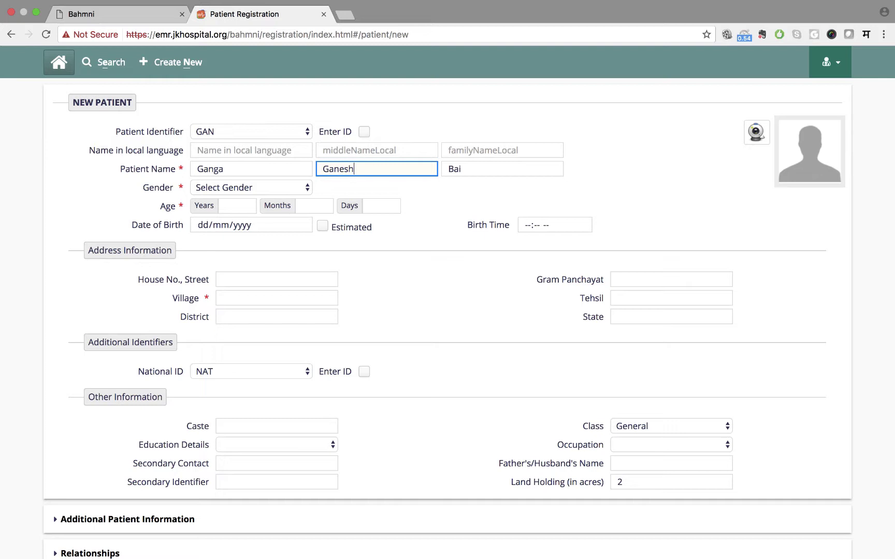
Set gender to Female and age to 45 years, filling birth date 17/03/1972.
{"action": "left_click", "coordinate": [286, 190]}
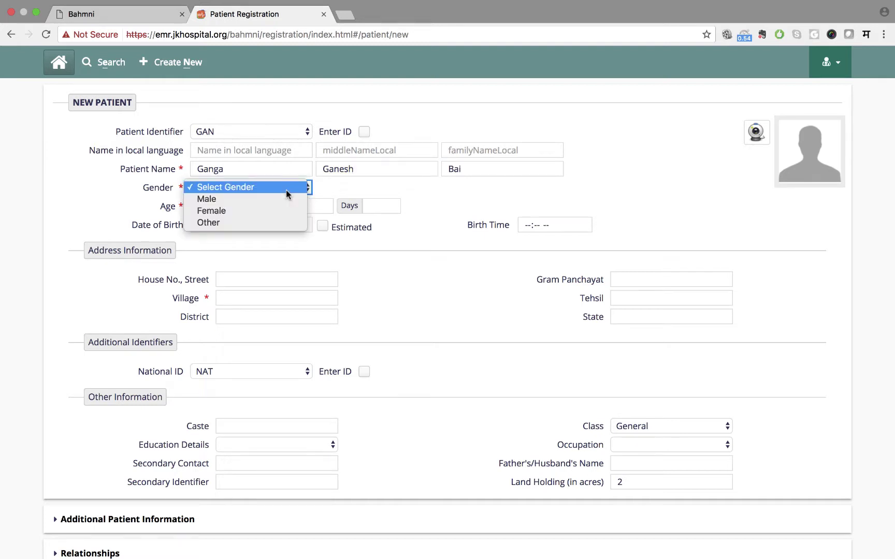
{"action": "key", "text": "Down"}
{"action": "key", "text": "Down"}
{"action": "key", "text": "Return"}
{"action": "left_click", "coordinate": [235, 206]}
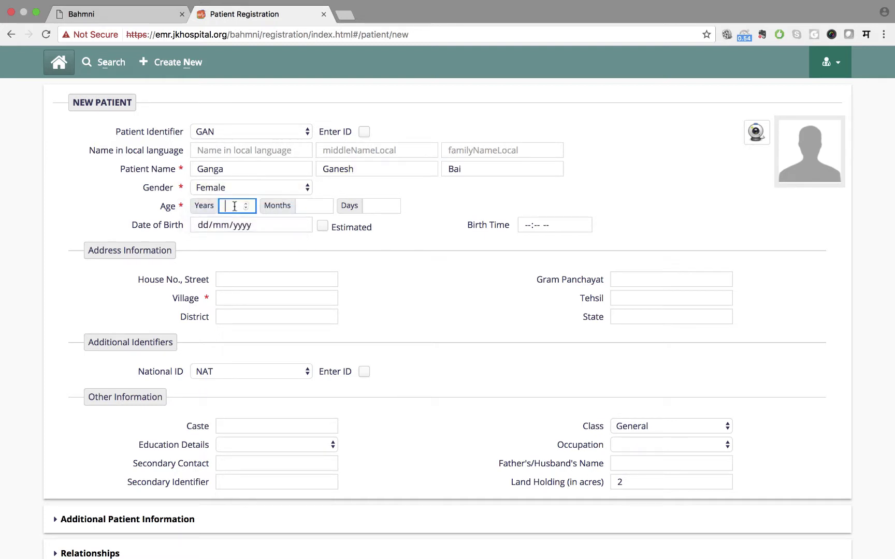
{"action": "type", "text": "45"}
{"action": "left_click", "coordinate": [405, 285]}
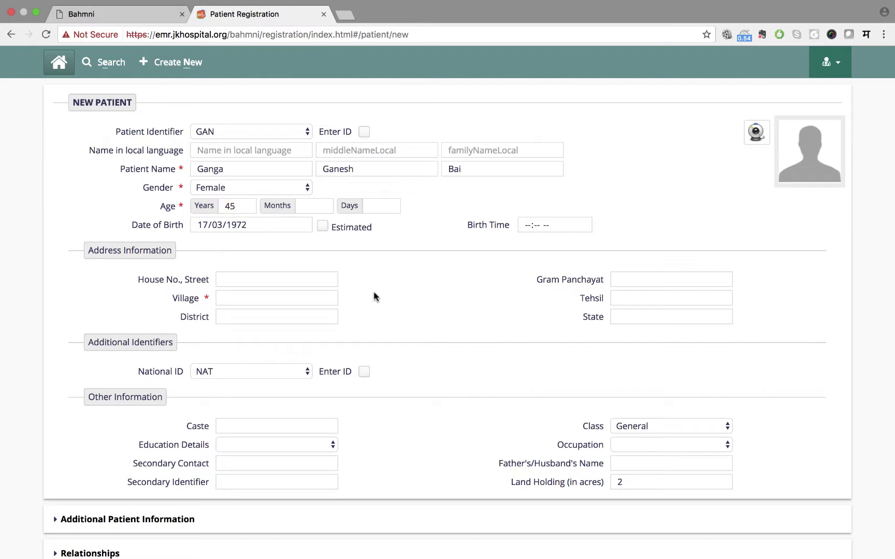
Set the village to RAIGARH, auto-filling Raigarh tehsil and district, Chattisgarh.
{"action": "left_click", "coordinate": [251, 296]}
{"action": "type", "text": "R"}
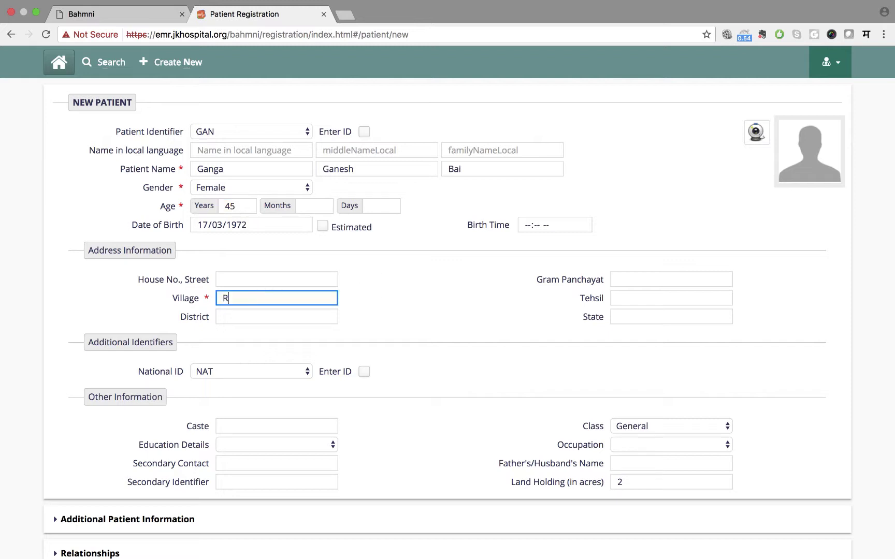
{"action": "type", "text": "aig"}
{"action": "key", "text": "Down"}
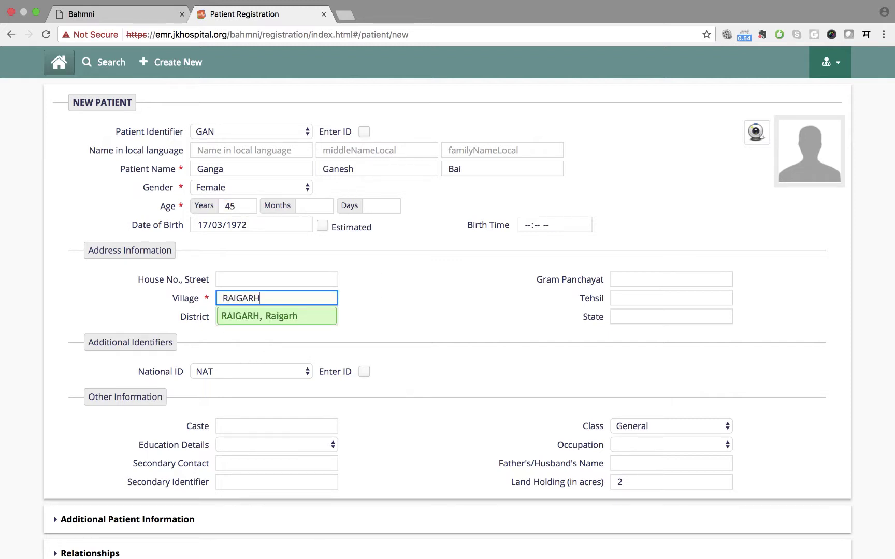
{"action": "key", "text": "Return"}
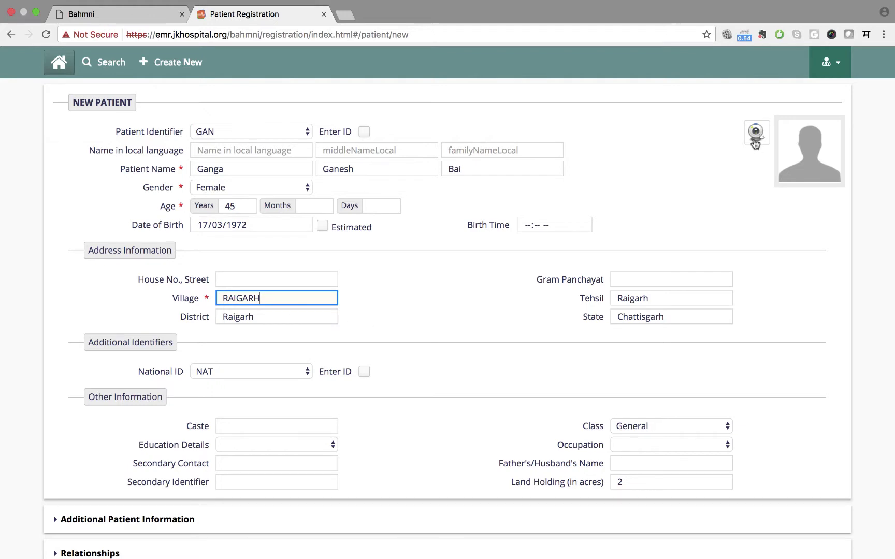
Skip the patient photo, then save the patient and start her OPD visit.
{"action": "left_click", "coordinate": [756, 144]}
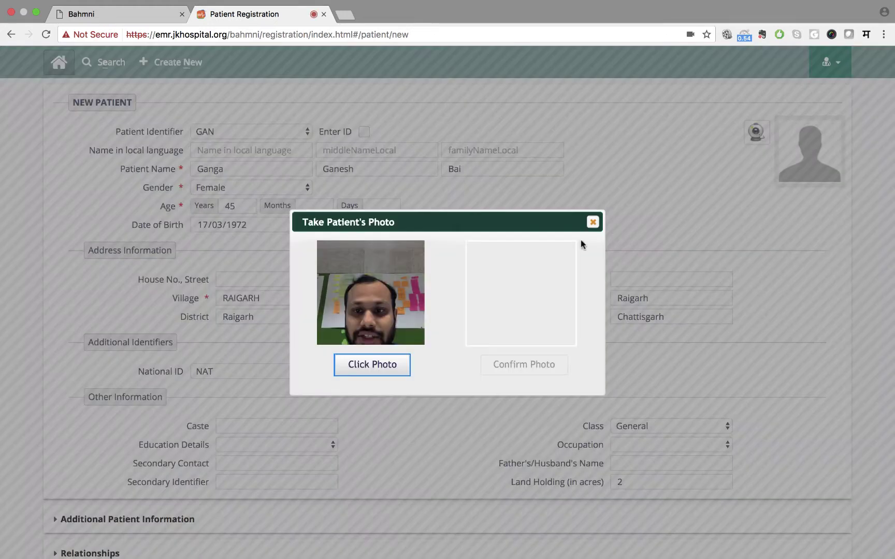
{"action": "left_click", "coordinate": [591, 223]}
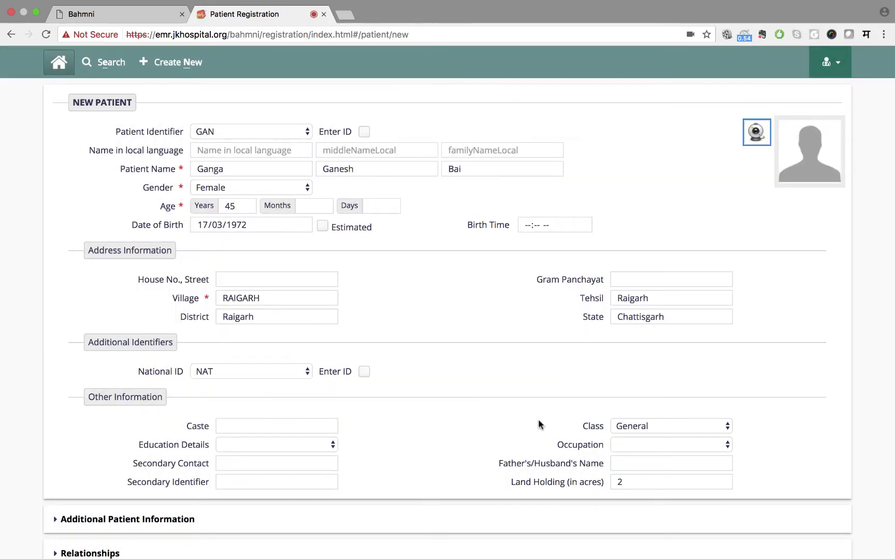
{"action": "scroll", "coordinate": [538, 421], "scroll_direction": "down", "scroll_amount": 3}
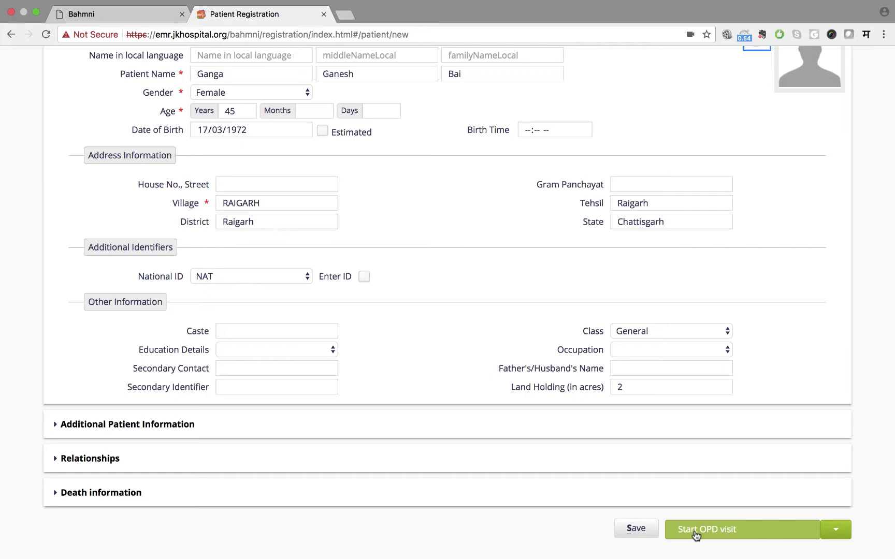
{"action": "left_click", "coordinate": [696, 535]}
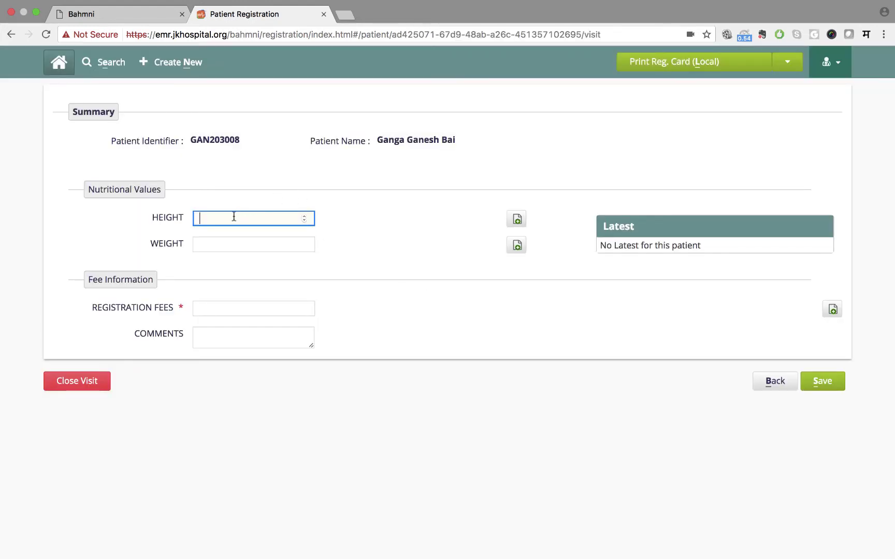
Enter height 157, weight 50 and registration fee 20 for the visit.
{"action": "type", "text": "1"}
{"action": "type", "text": "57"}
{"action": "left_click", "coordinate": [238, 244]}
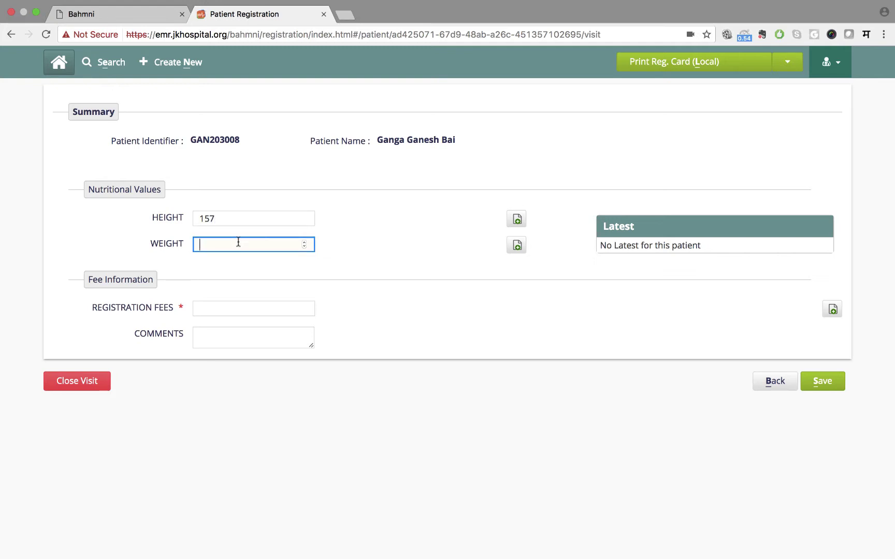
{"action": "type", "text": "50"}
{"action": "left_click", "coordinate": [268, 309]}
{"action": "type", "text": "20"}
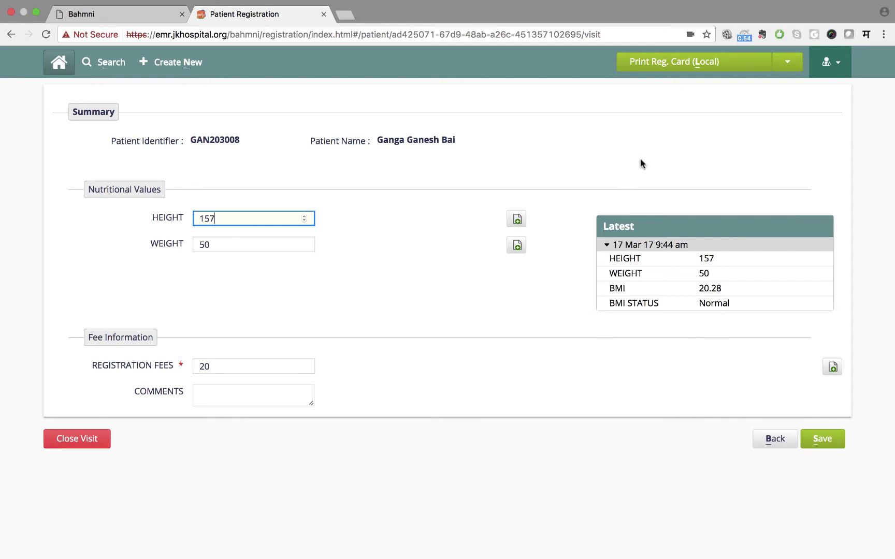
{"action": "left_click", "coordinate": [674, 66]}
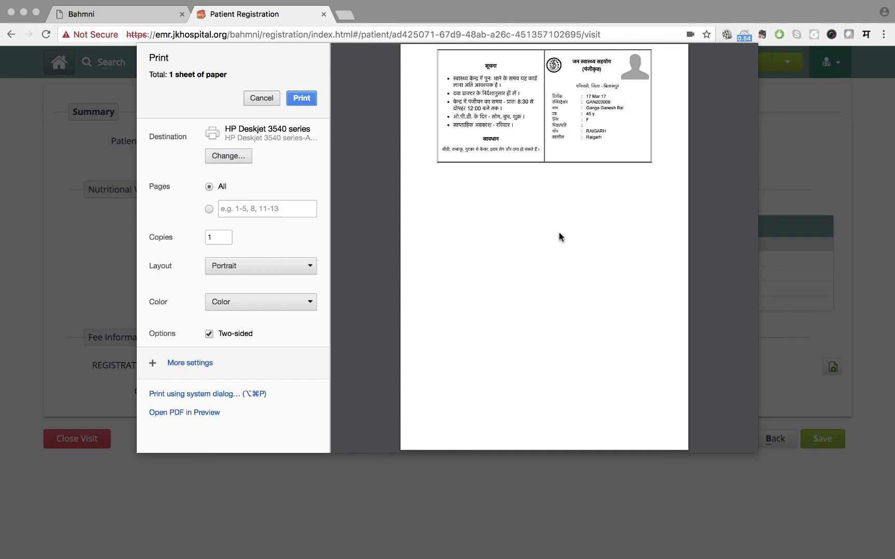
{"action": "left_click", "coordinate": [256, 100]}
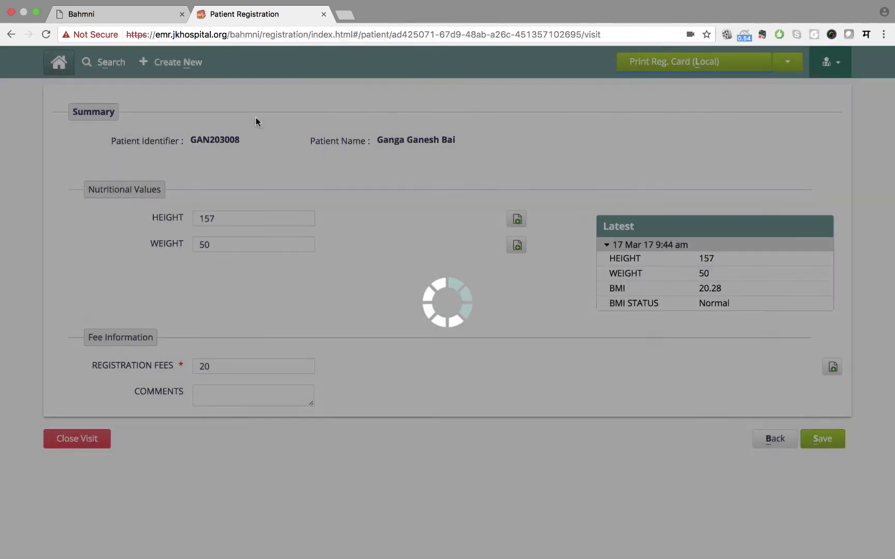